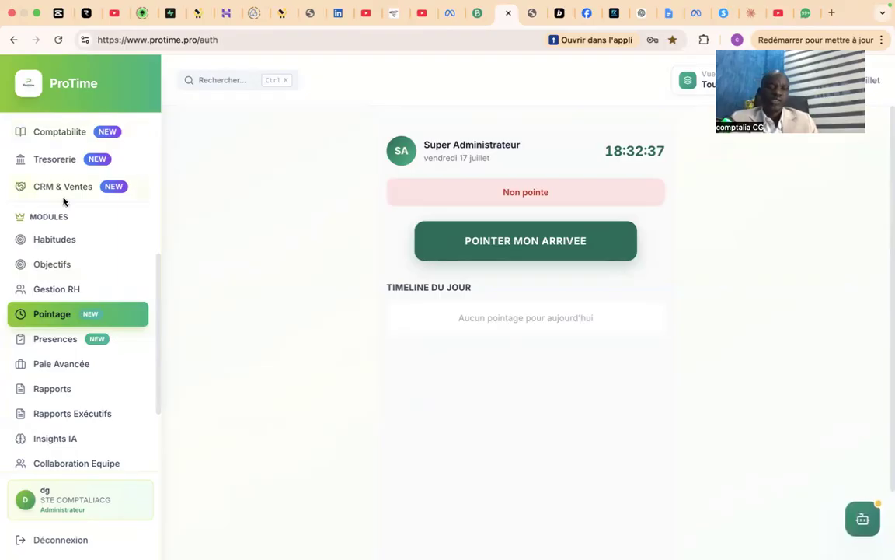
# Step: Review the Gestion RH module's dashboard, Employes, Paie, Elements, Conges and Presences sections
pyautogui.click(66, 290)
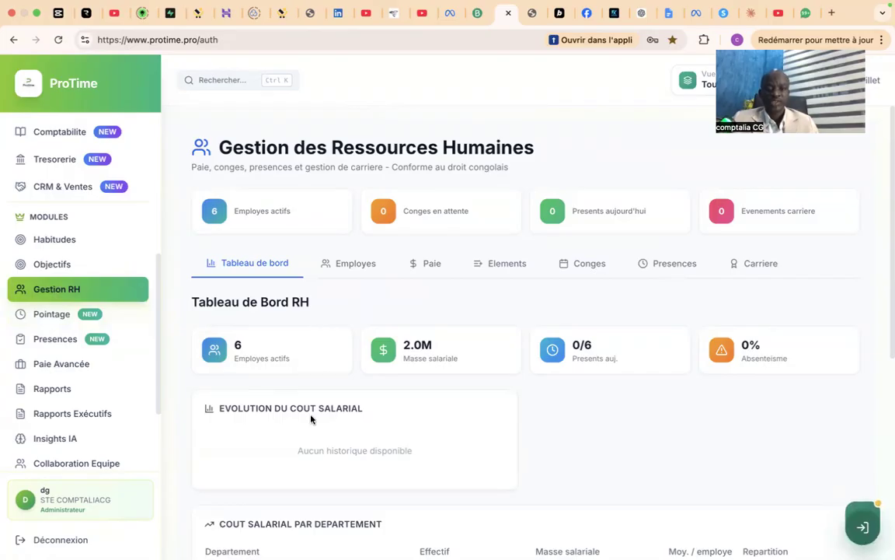
pyautogui.click(353, 272)
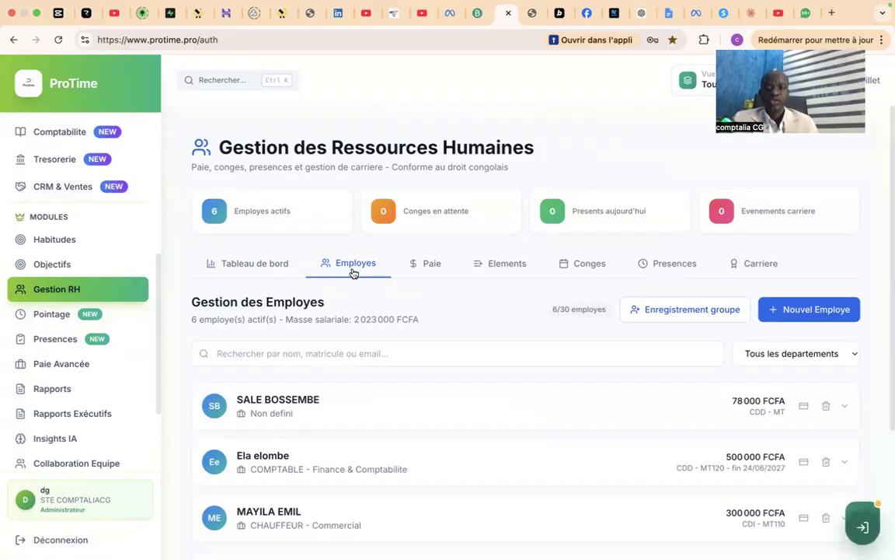
pyautogui.click(420, 268)
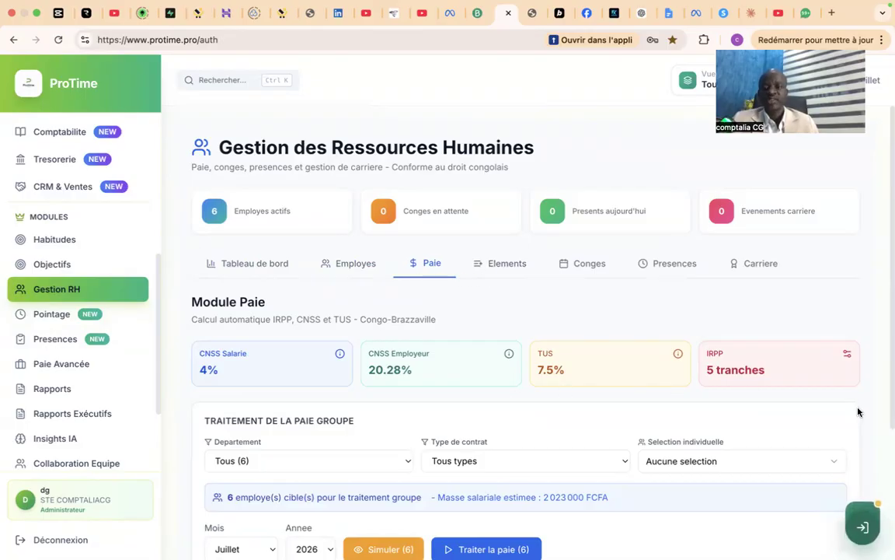
pyautogui.scroll(-1, 858, 411)
pyautogui.scroll(-3, 858, 412)
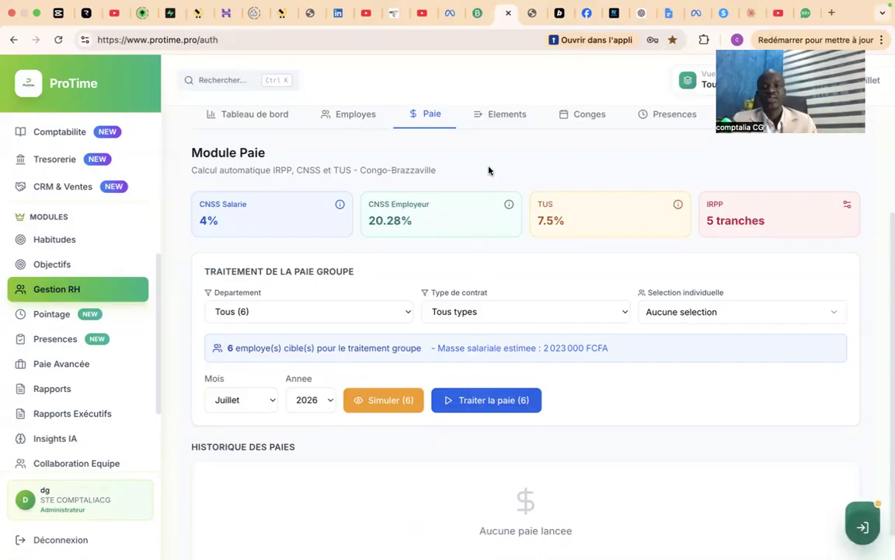
pyautogui.click(499, 115)
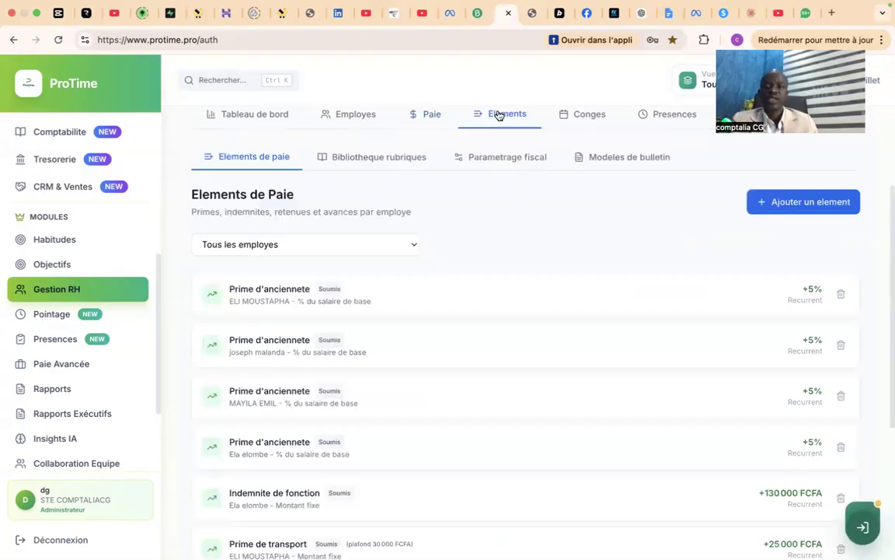
pyautogui.click(580, 114)
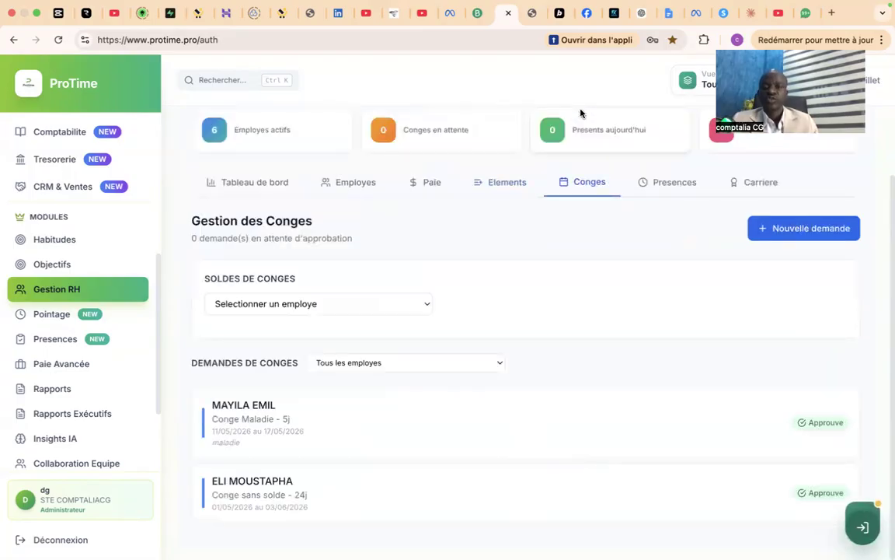
pyautogui.click(690, 186)
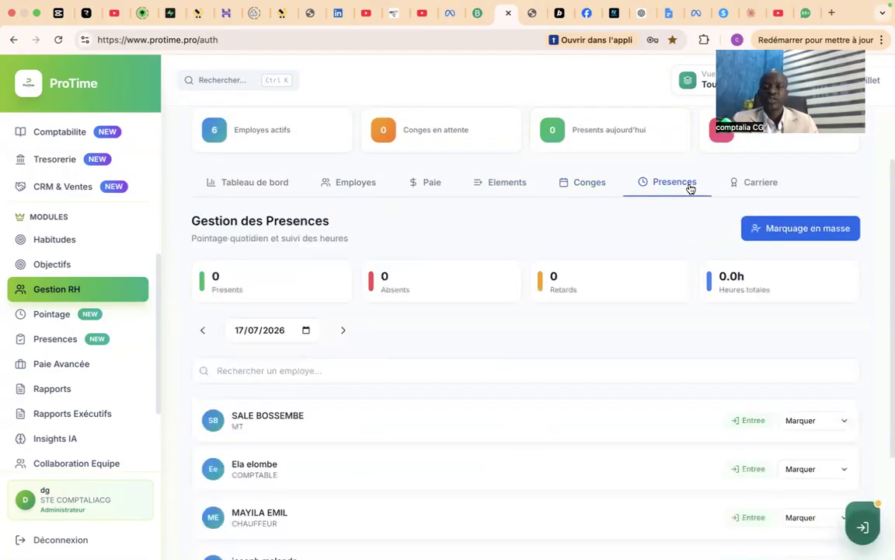
# Step: Examine the Parametrage fiscal settings under the payroll Elements, including the CNSS branches, salary tax, overtime tiers and IRPP brackets
pyautogui.click(510, 183)
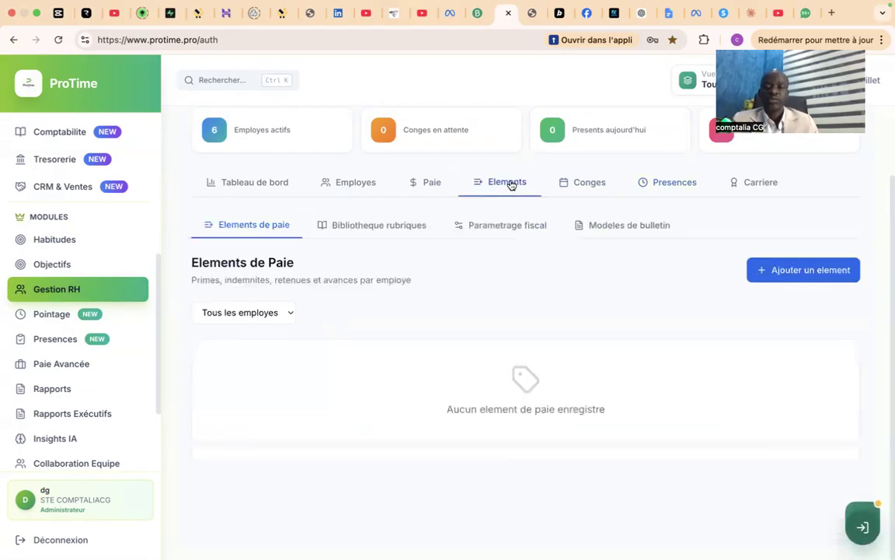
pyautogui.click(495, 226)
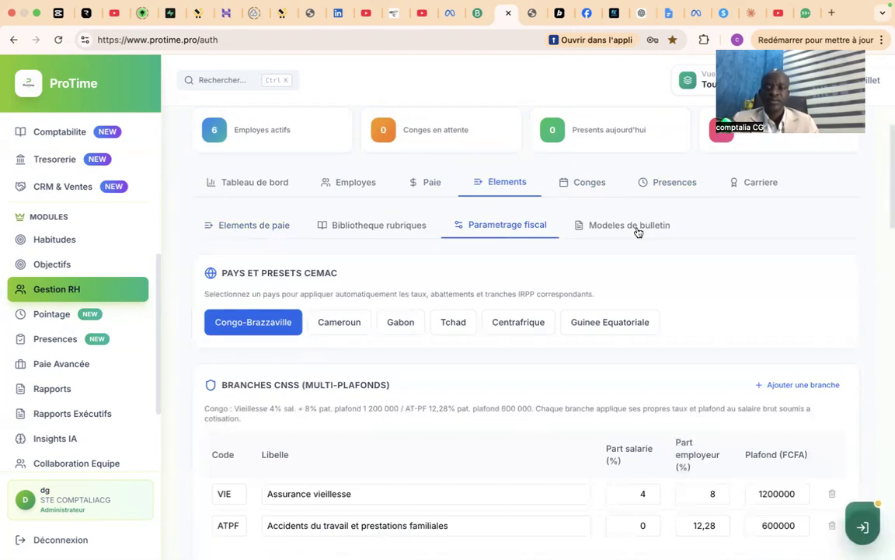
pyautogui.scroll(-1, 876, 348)
pyautogui.scroll(-10, 876, 348)
pyautogui.scroll(-10, 876, 348)
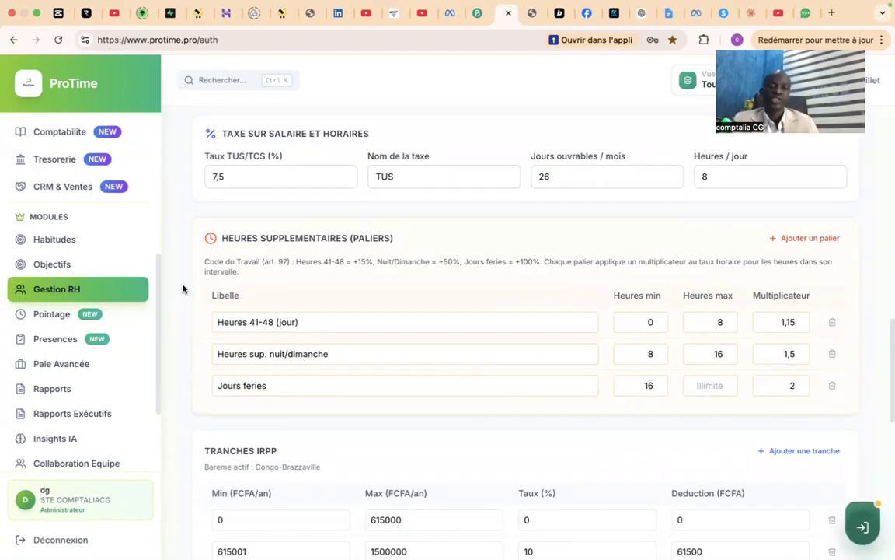
# Step: Record the administrator's own arrival in Pointage and keep location access allowed for the site
pyautogui.click(46, 319)
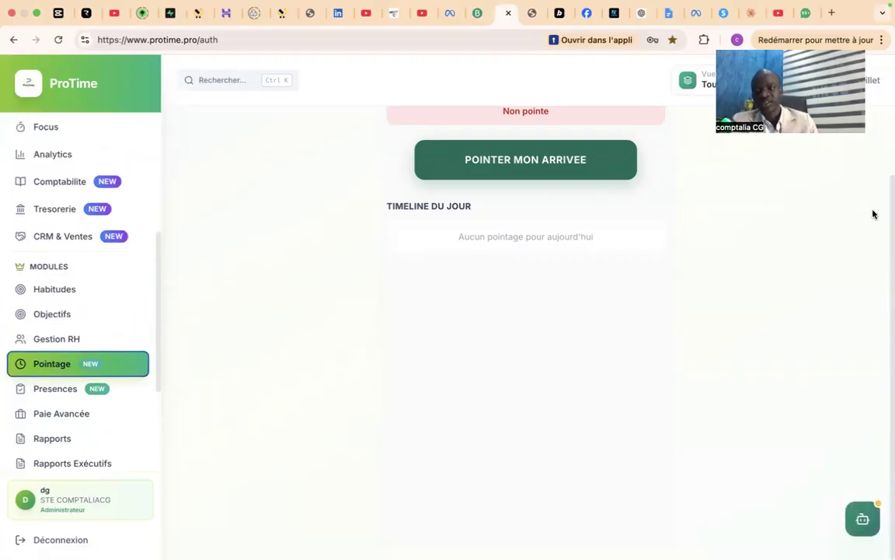
pyautogui.click(881, 226)
pyautogui.press('Up')
pyautogui.scroll(2, 880, 226)
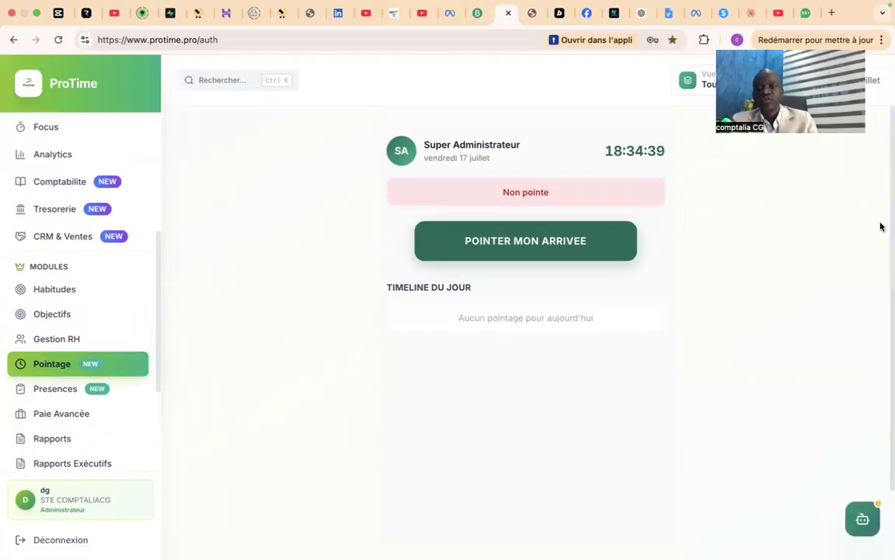
pyautogui.click(451, 241)
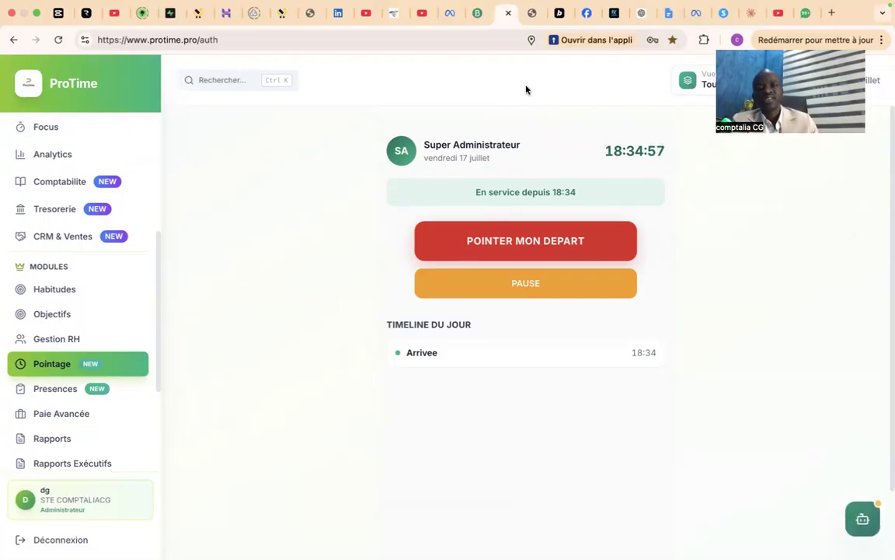
pyautogui.click(531, 39)
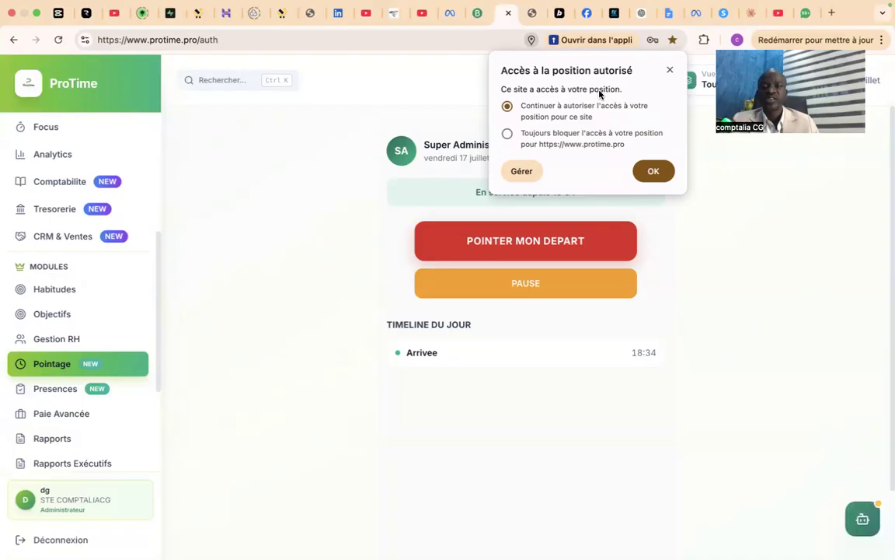
pyautogui.click(653, 171)
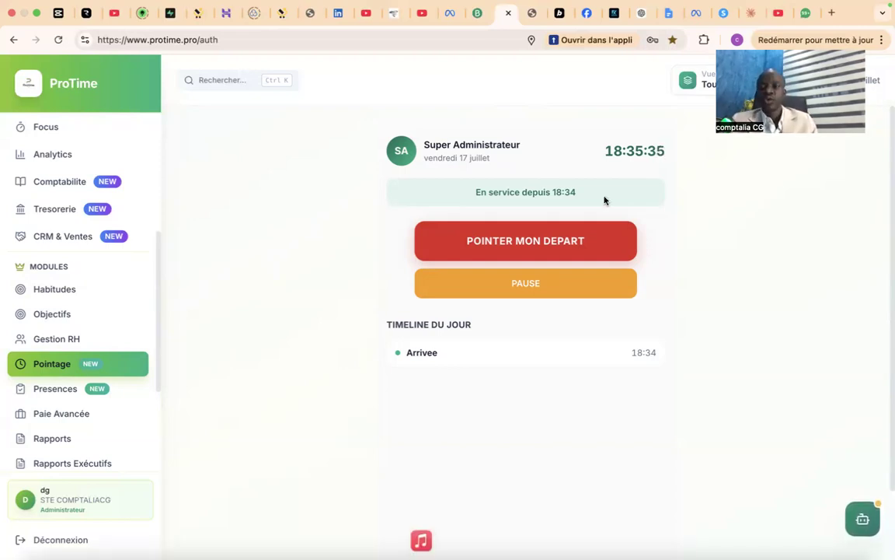
# Step: Record the start and end of the administrator's break, followed by the departure
pyautogui.click(559, 287)
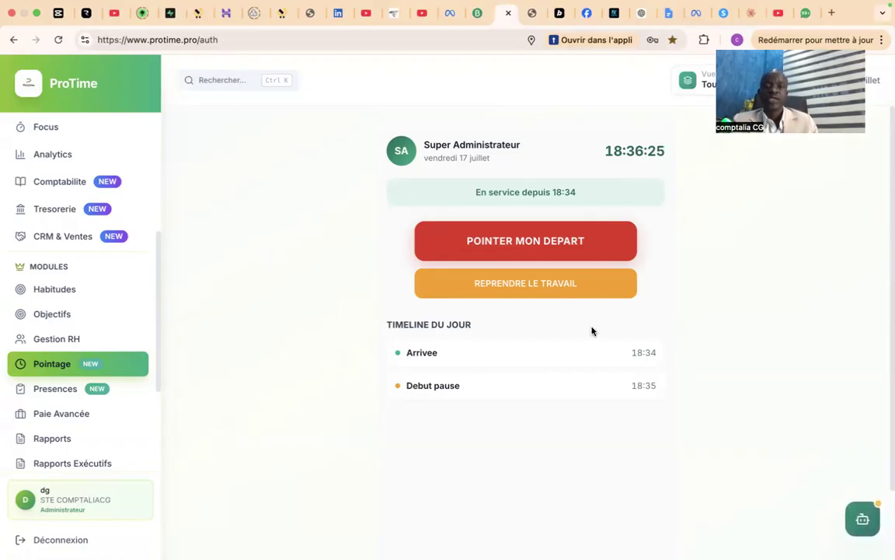
pyautogui.click(556, 291)
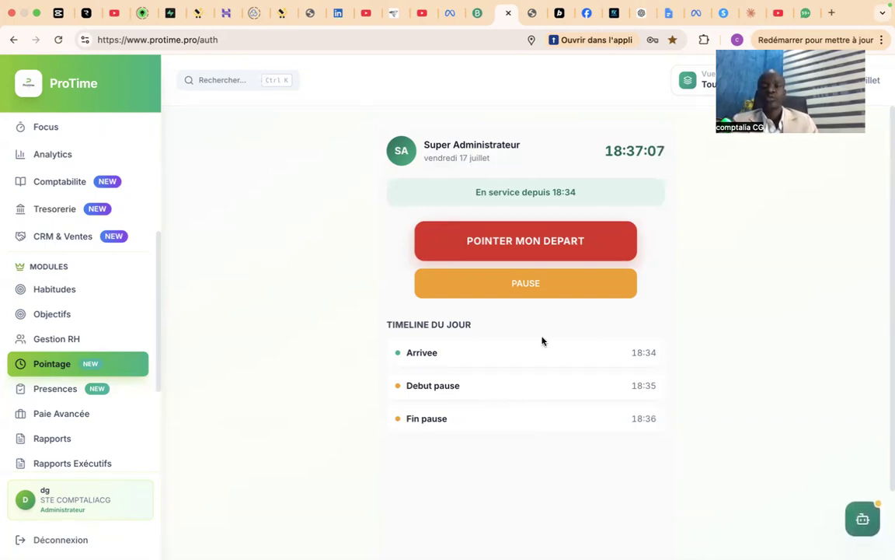
pyautogui.click(529, 241)
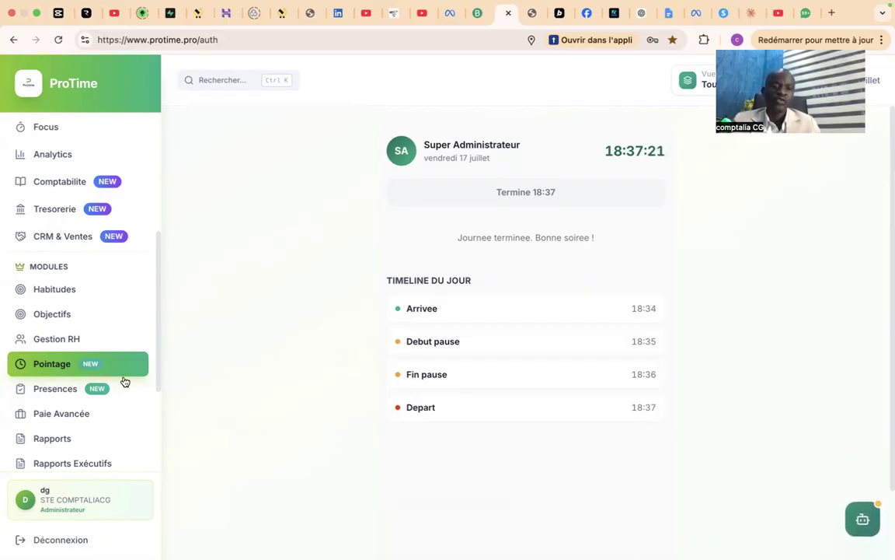
# Step: Record arrivals in manager mode in Presences for all employees except the fifth one in the list
pyautogui.click(88, 394)
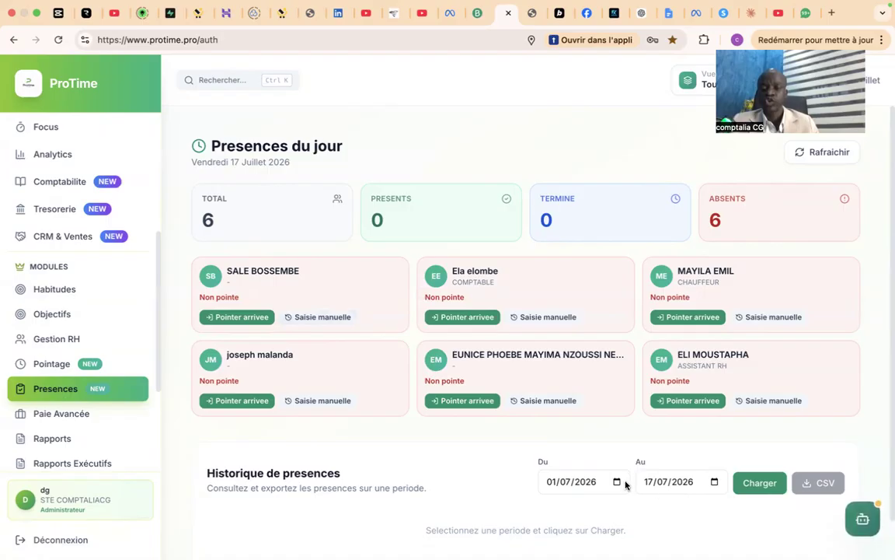
pyautogui.click(259, 318)
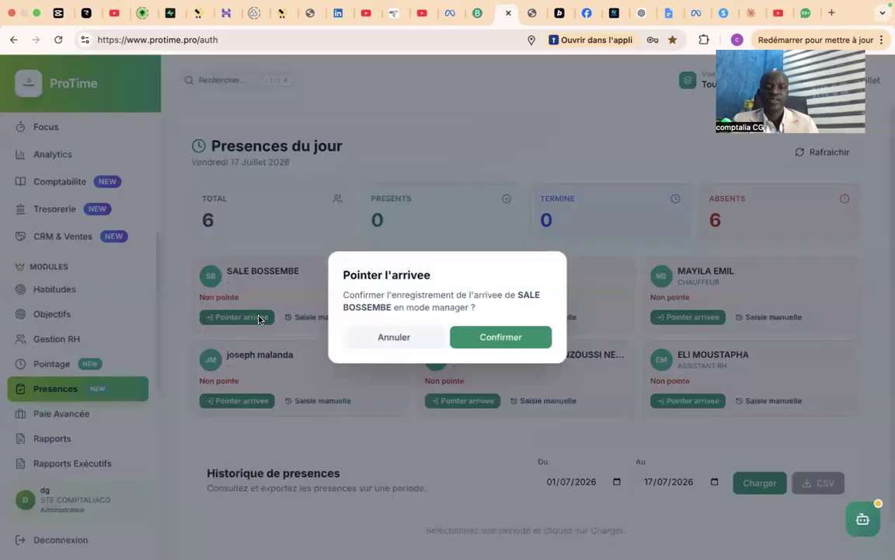
pyautogui.click(479, 338)
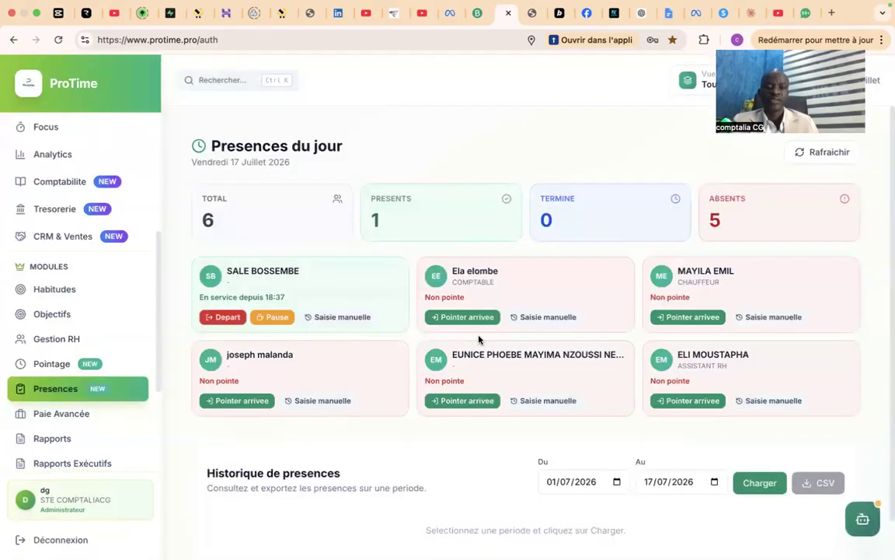
pyautogui.click(461, 317)
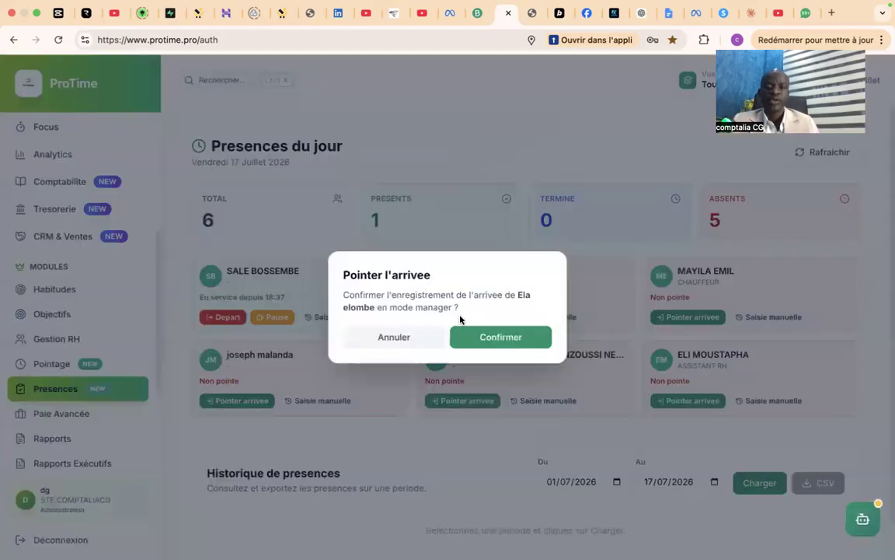
pyautogui.click(495, 336)
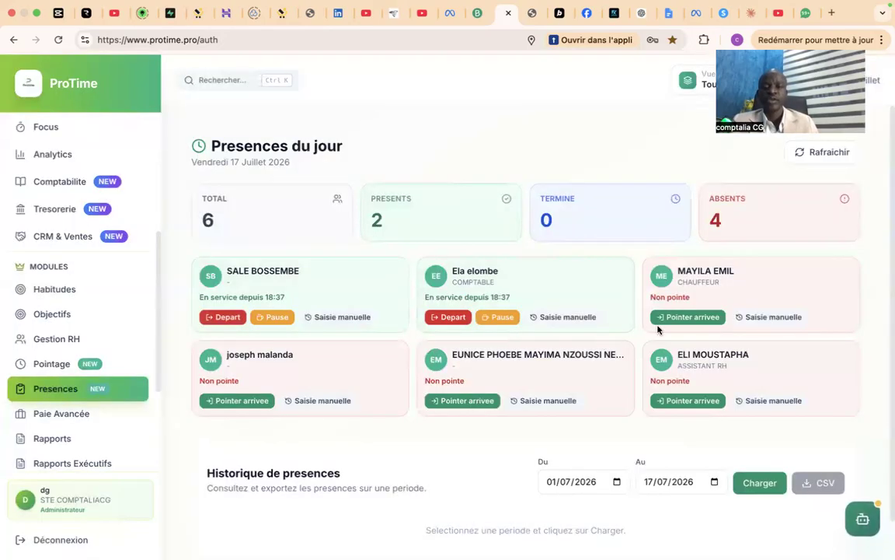
pyautogui.click(669, 318)
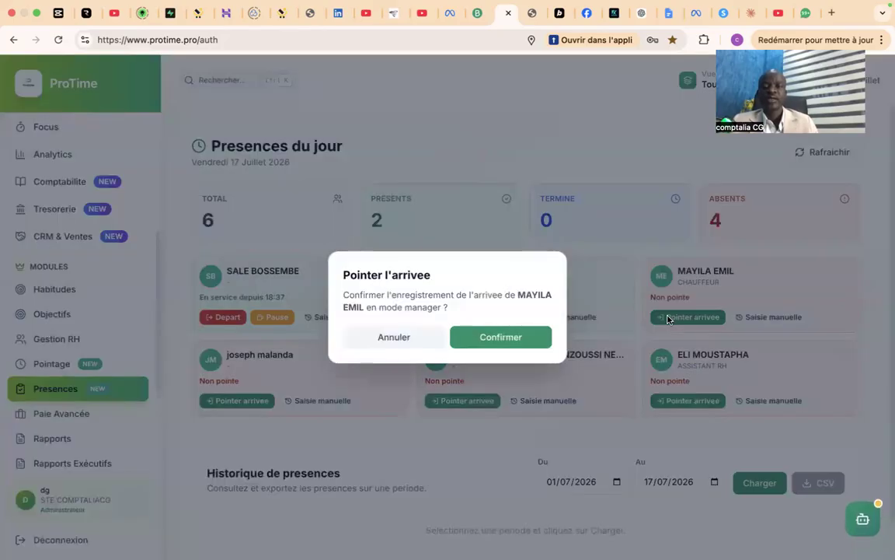
pyautogui.click(519, 336)
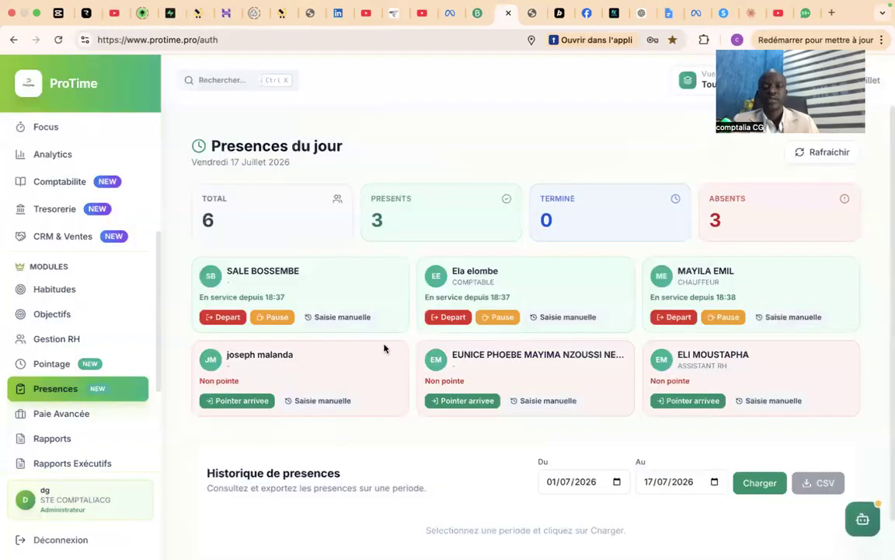
pyautogui.click(238, 400)
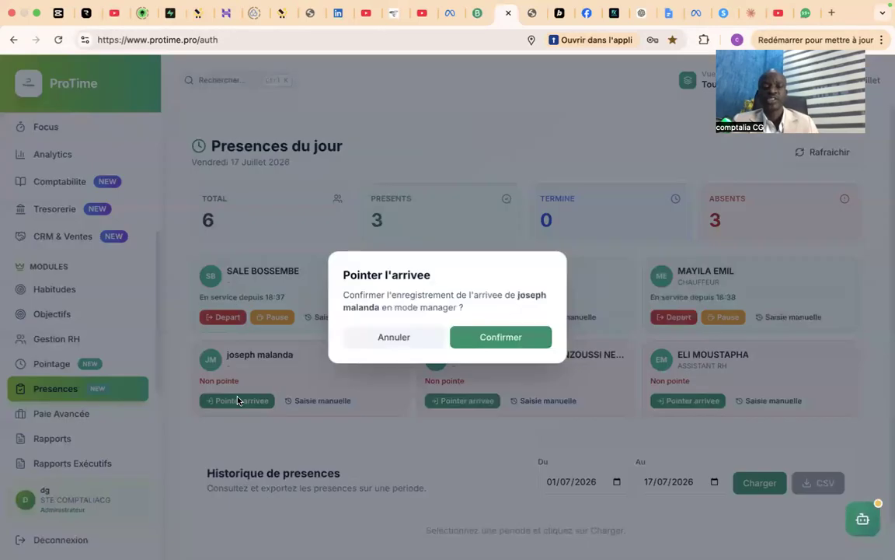
pyautogui.click(480, 338)
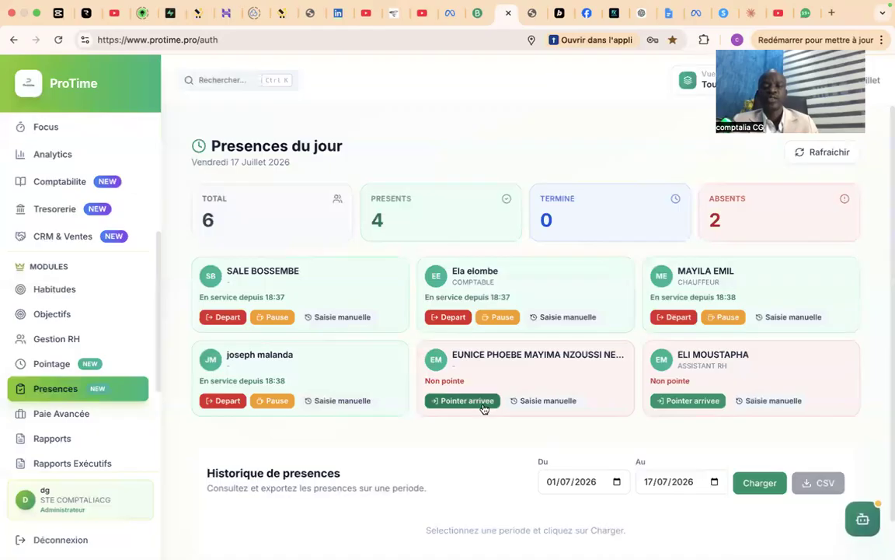
pyautogui.click(703, 402)
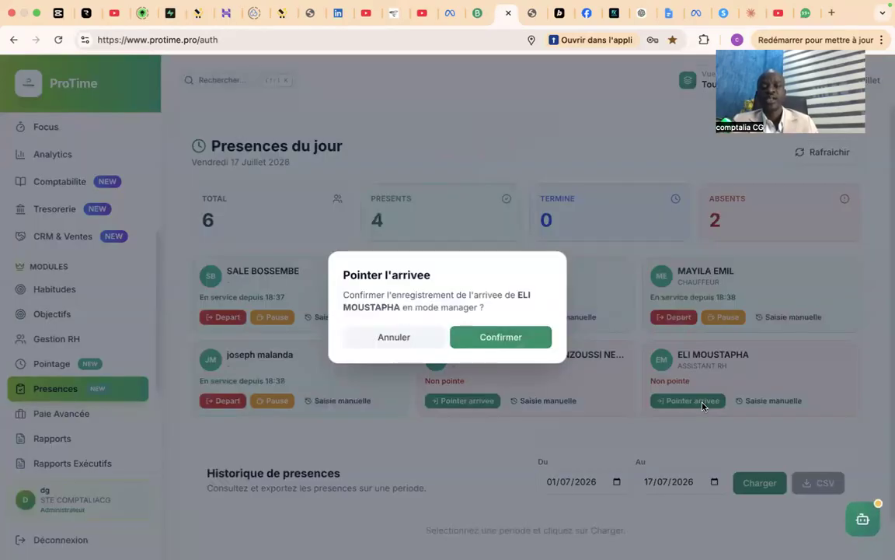
pyautogui.click(526, 336)
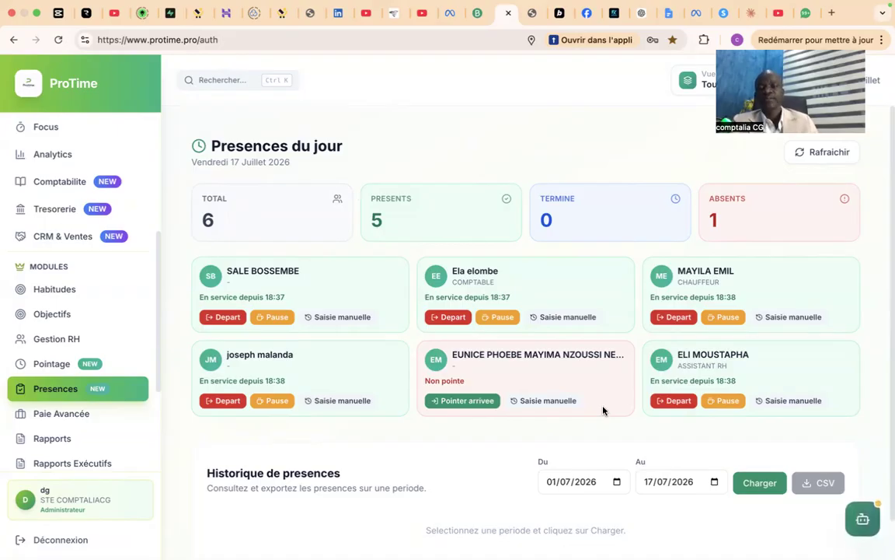
# Step: Start a break for the first employee, the COMPTABLE and the ASSISTANT RH
pyautogui.click(494, 324)
pyautogui.click(285, 317)
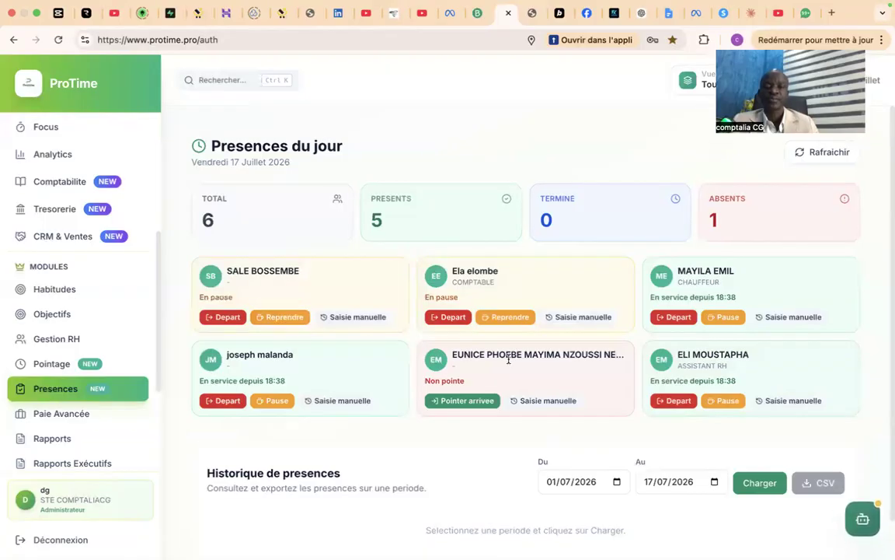
pyautogui.click(730, 401)
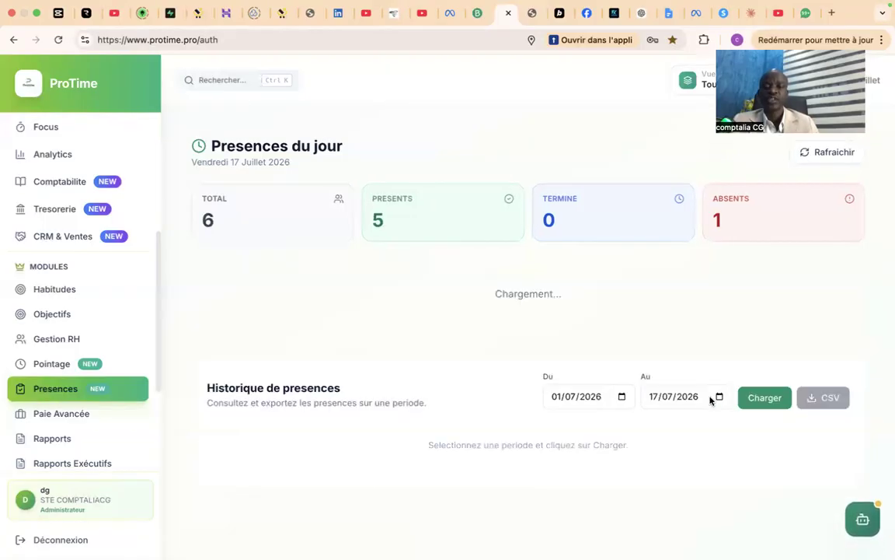
# Step: Record the fifth employee's arrival in manager mode and start breaks for the fourth employee and the CHAUFFEUR
pyautogui.click(482, 401)
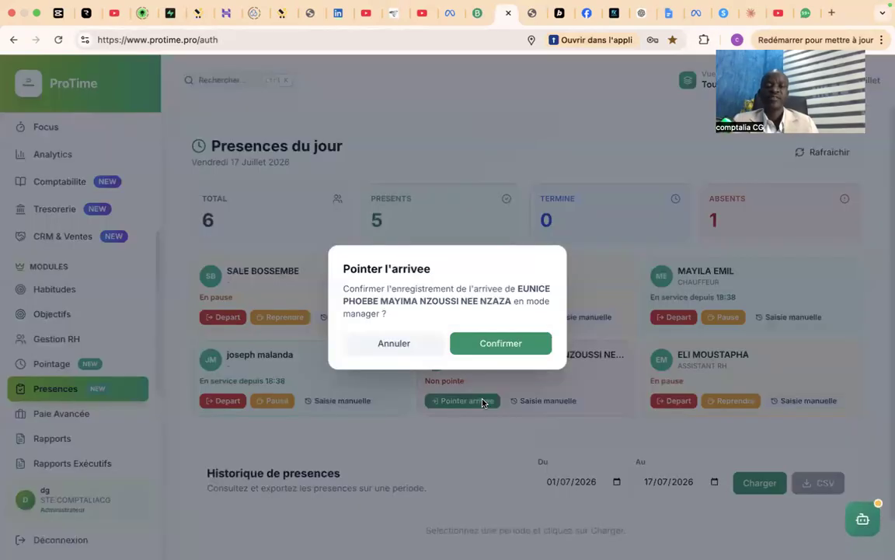
pyautogui.click(486, 344)
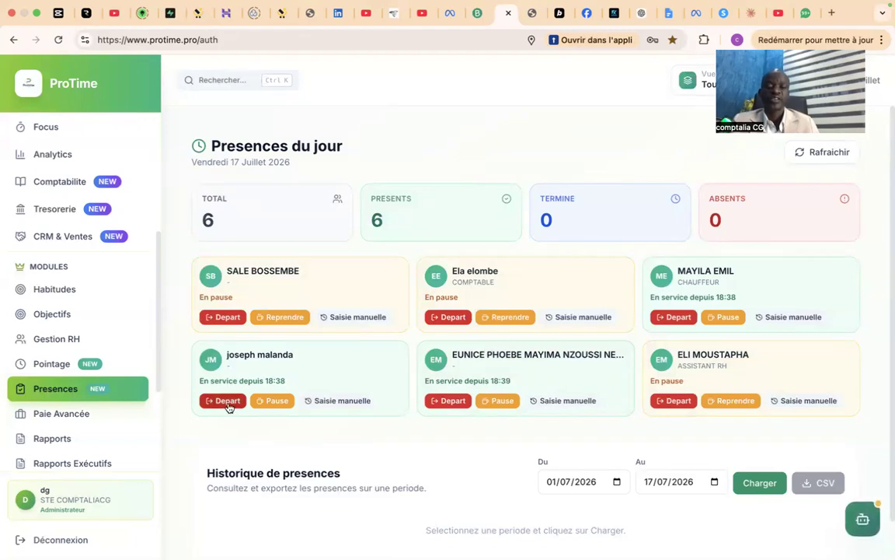
pyautogui.click(258, 401)
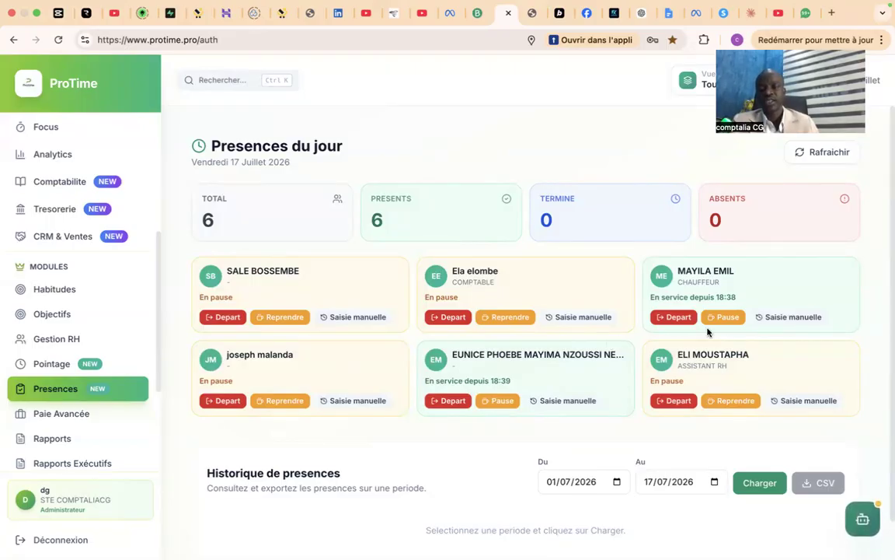
pyautogui.click(727, 318)
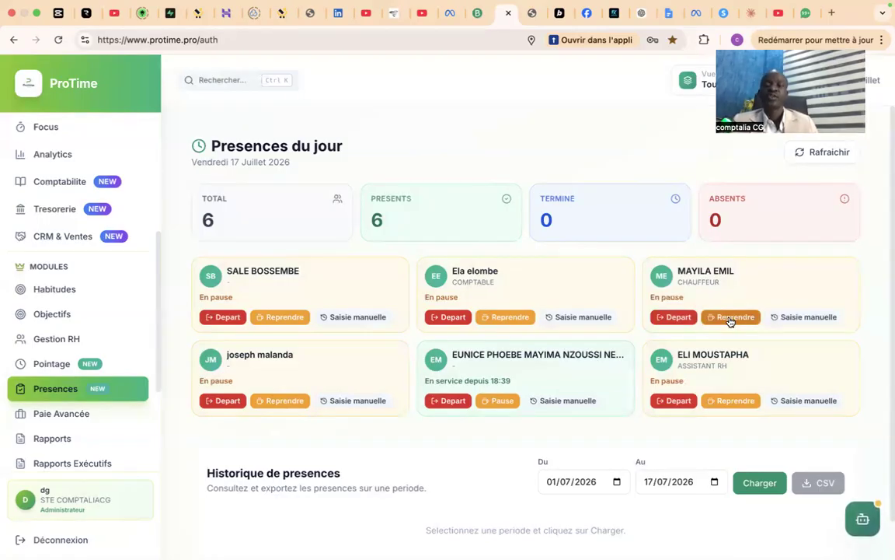
# Step: Resume work for the five employees on break, and start a break for the fifth employee in the list
pyautogui.click(497, 318)
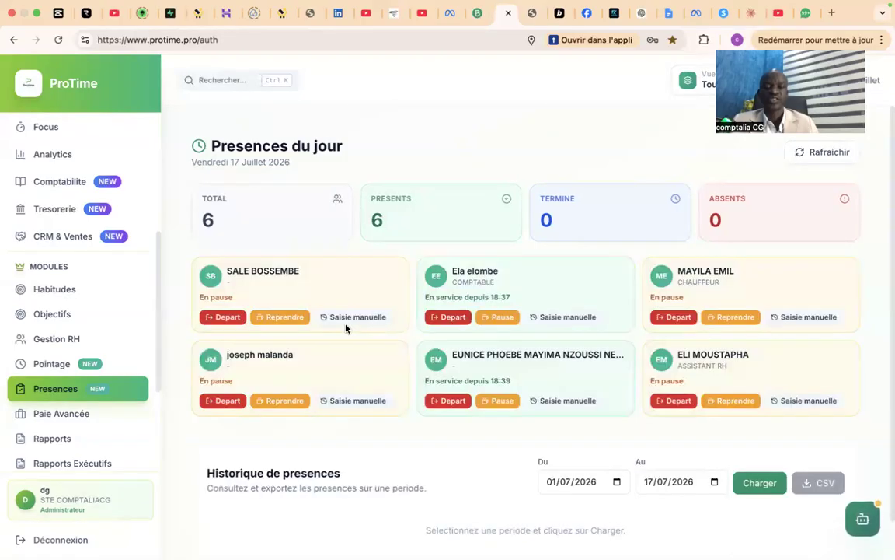
pyautogui.click(280, 317)
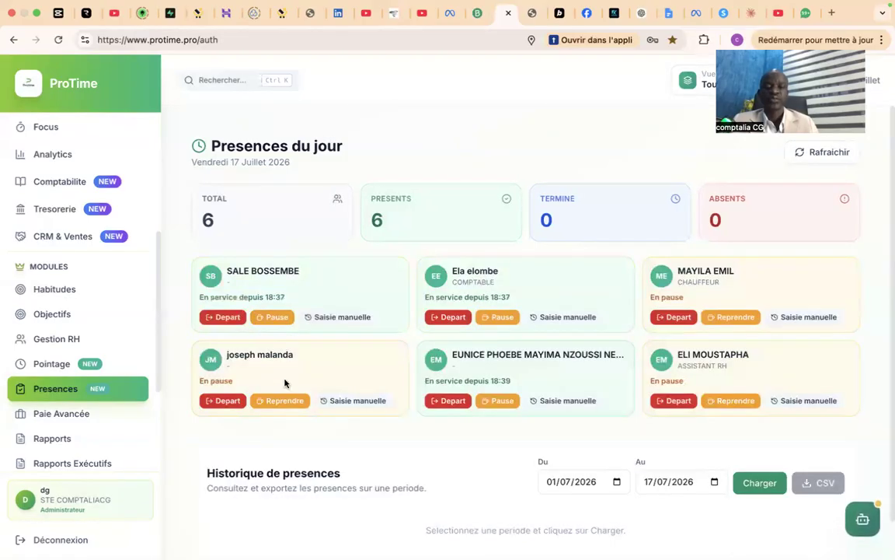
pyautogui.click(288, 400)
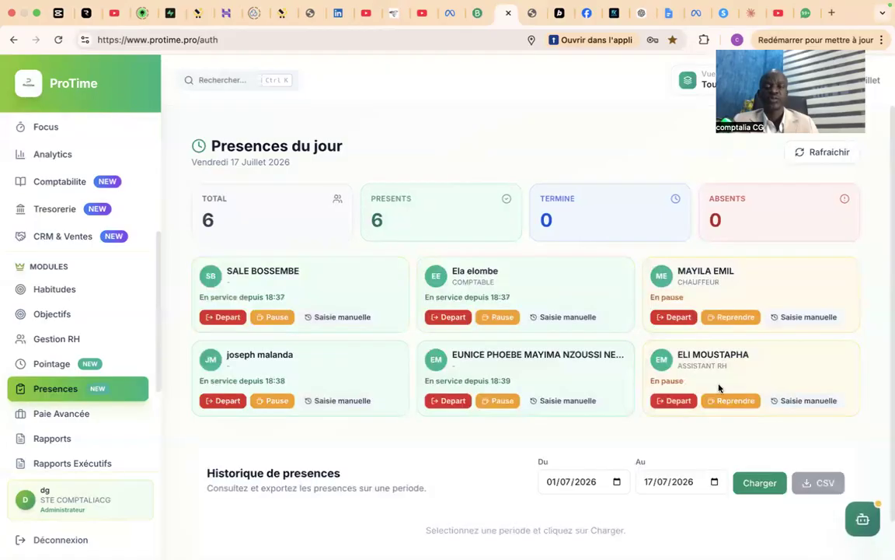
pyautogui.click(729, 400)
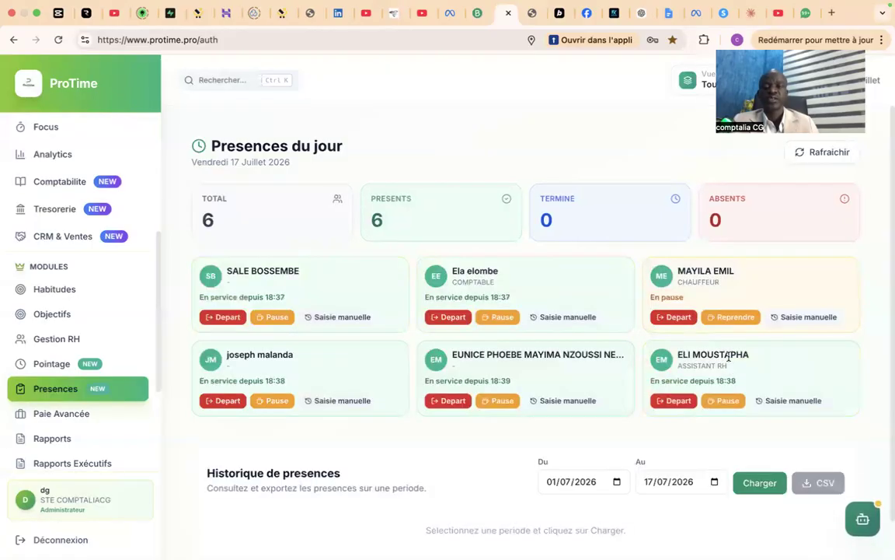
pyautogui.click(730, 317)
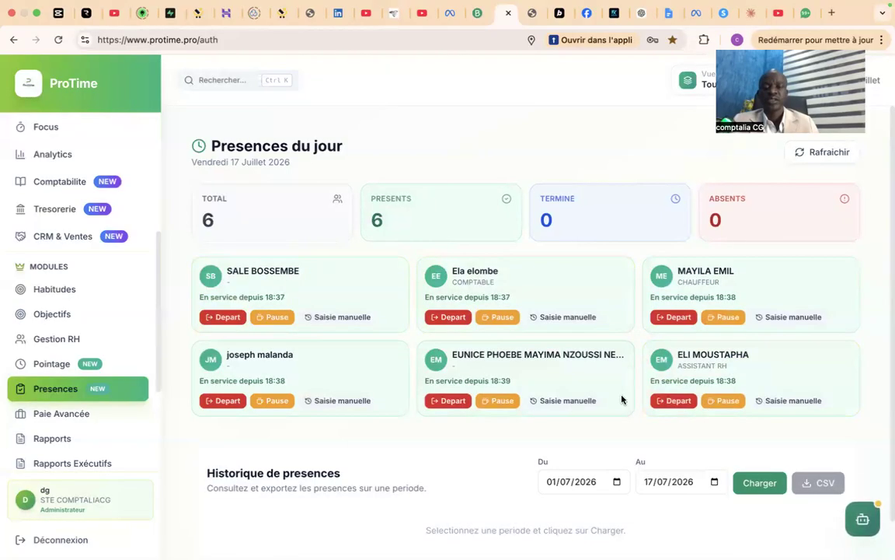
pyautogui.click(493, 401)
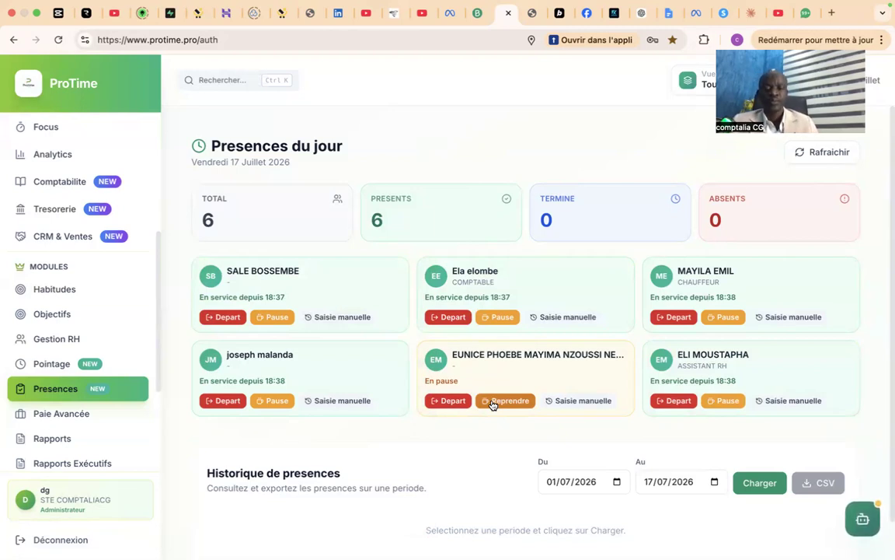
# Step: Record the departure of all six employees in the day's attendance list
pyautogui.click(229, 319)
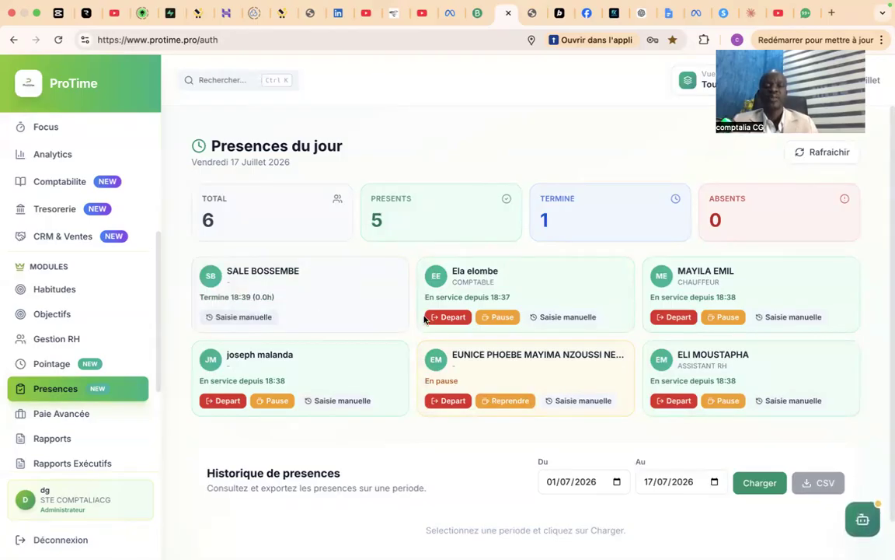
pyautogui.click(432, 317)
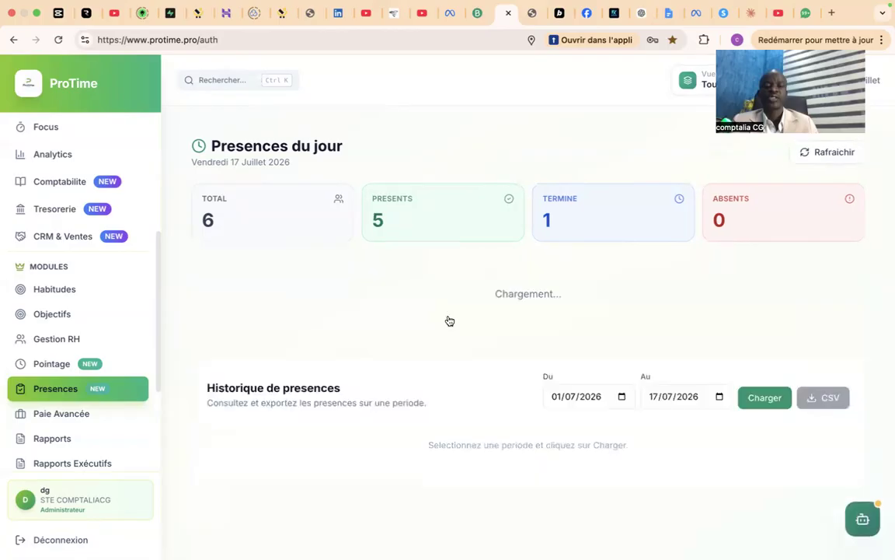
pyautogui.click(654, 316)
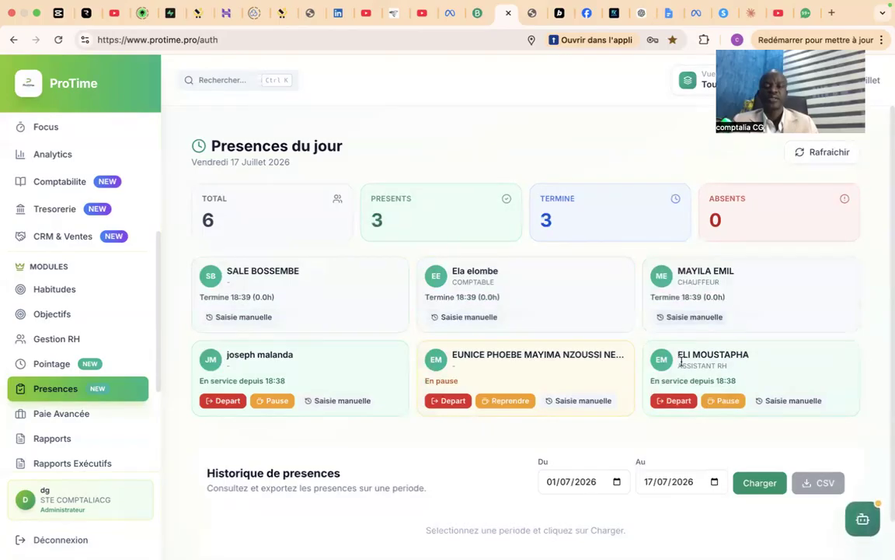
pyautogui.click(678, 399)
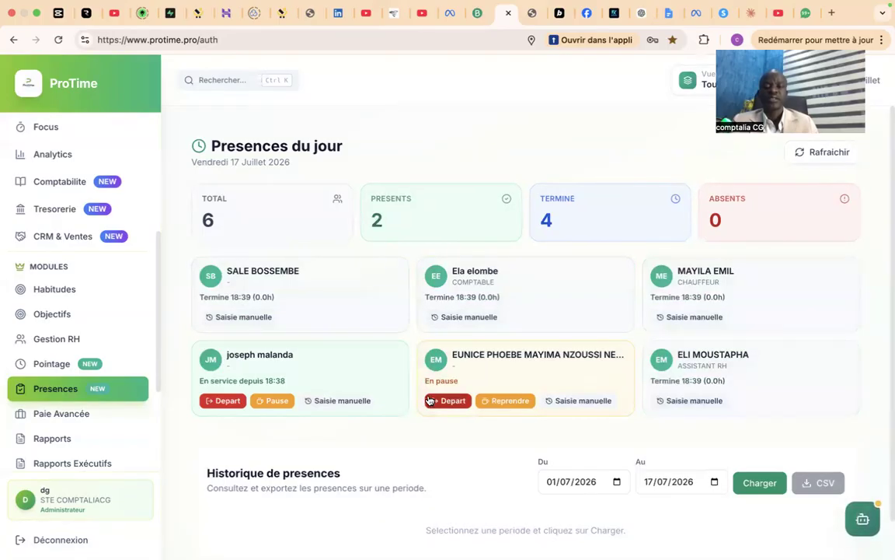
pyautogui.click(440, 401)
pyautogui.click(215, 401)
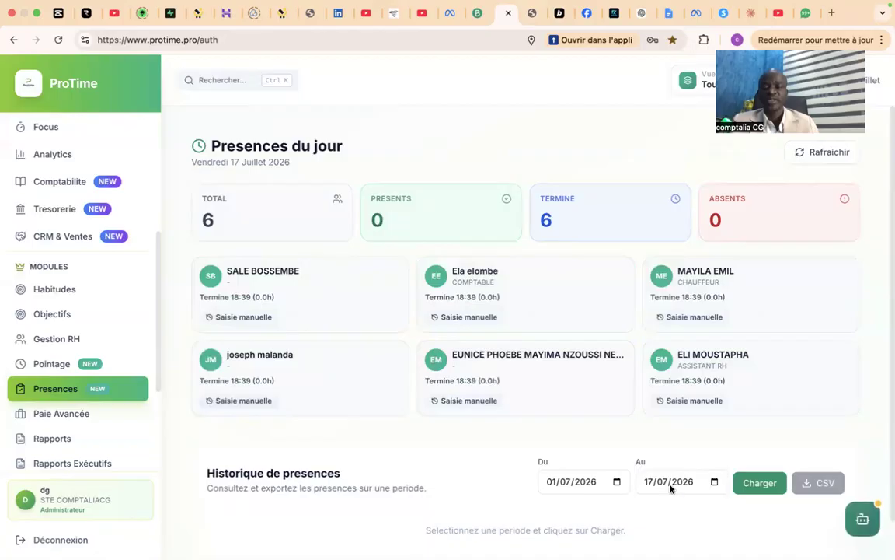
# Step: Load the attendance history from 01/07/2026 to 17/07/2026 and review the monthly totals per employee and the daily arrival and departure records
pyautogui.scroll(-2, 787, 432)
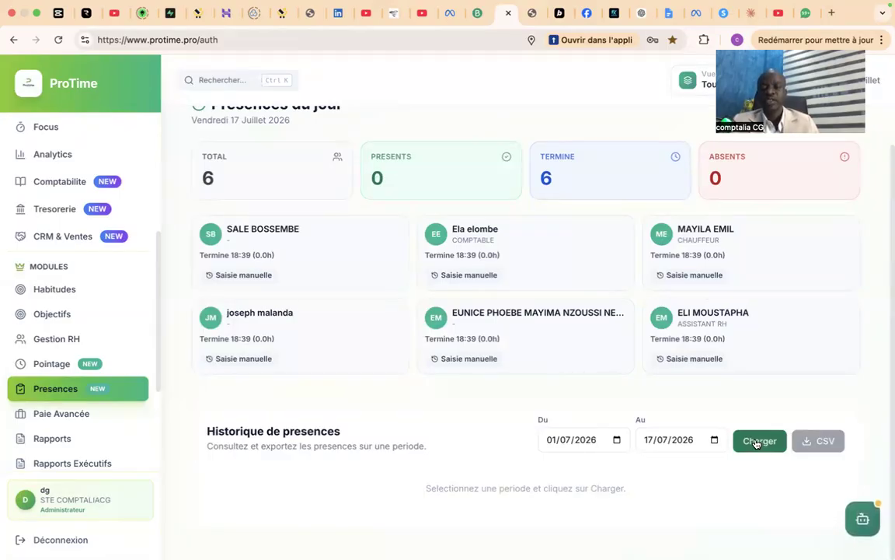
pyautogui.click(758, 441)
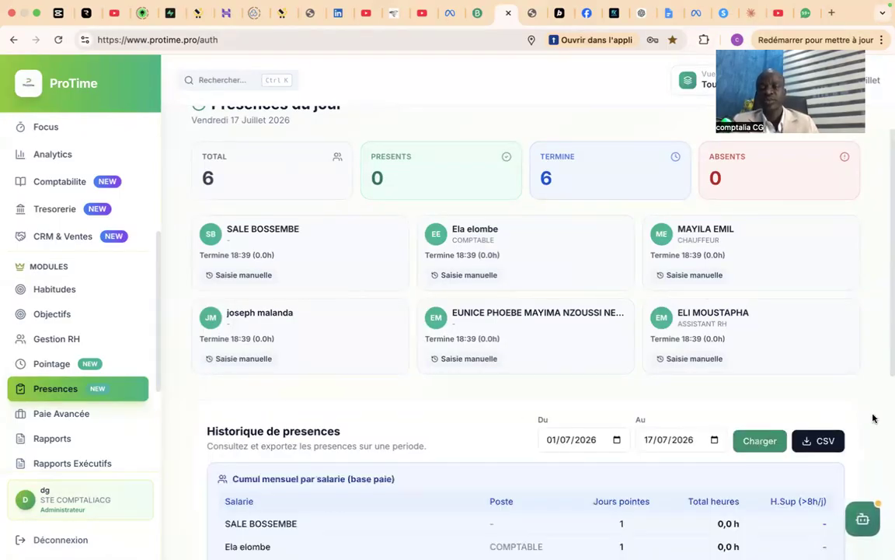
pyautogui.scroll(-5, 872, 419)
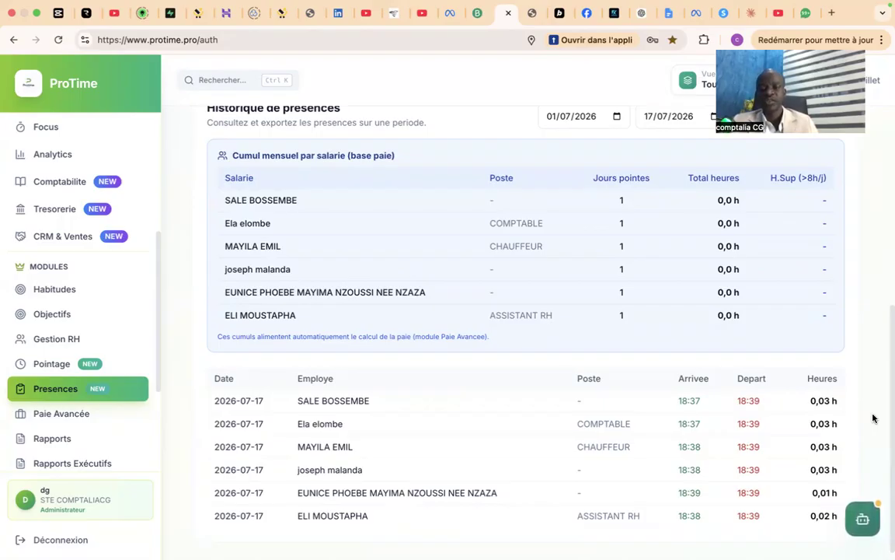
pyautogui.scroll(-1, 872, 418)
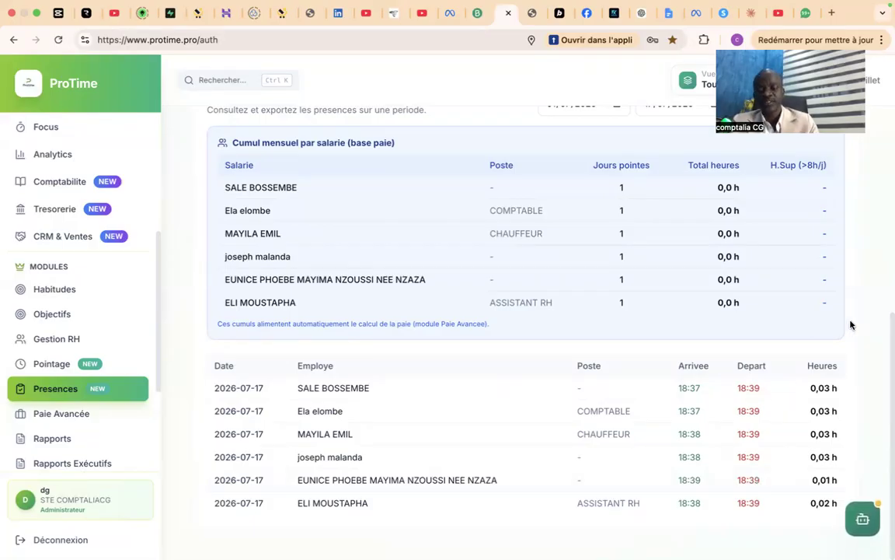
pyautogui.scroll(4, 851, 325)
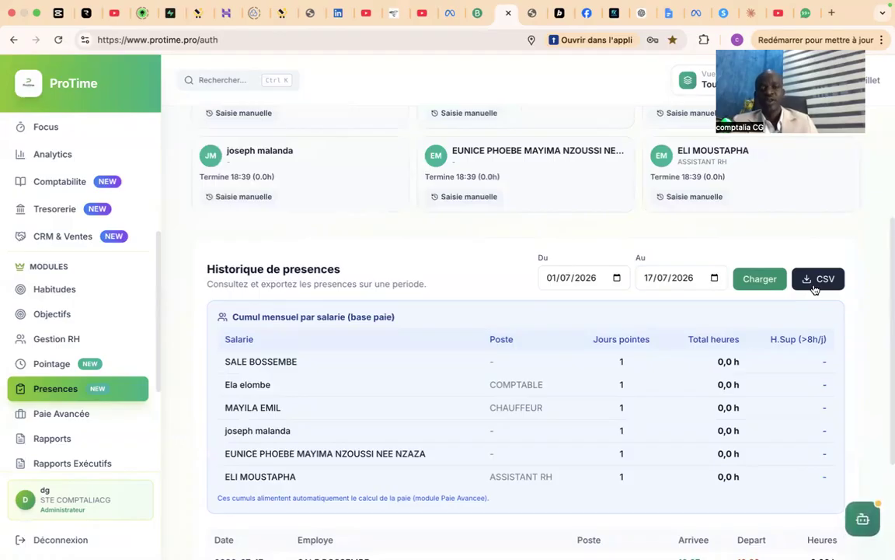
pyautogui.scroll(-2, 814, 289)
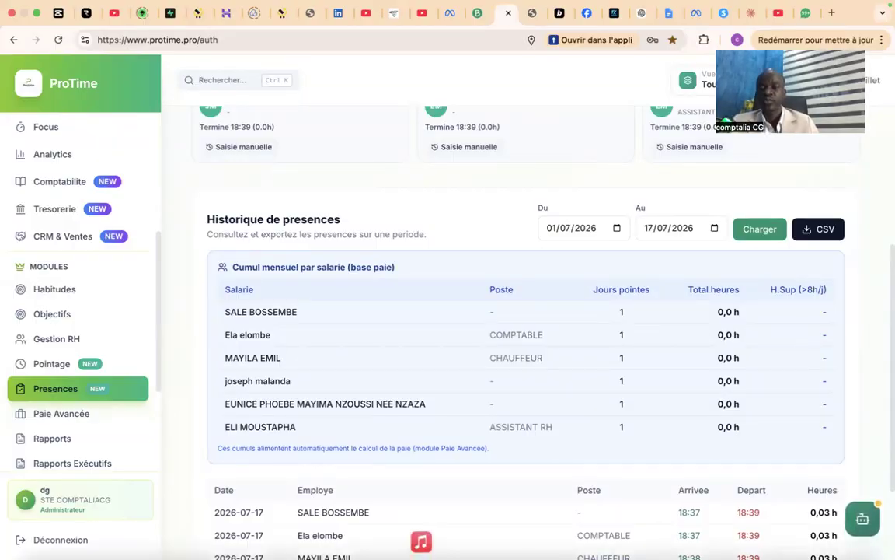
pyautogui.scroll(-3, 866, 379)
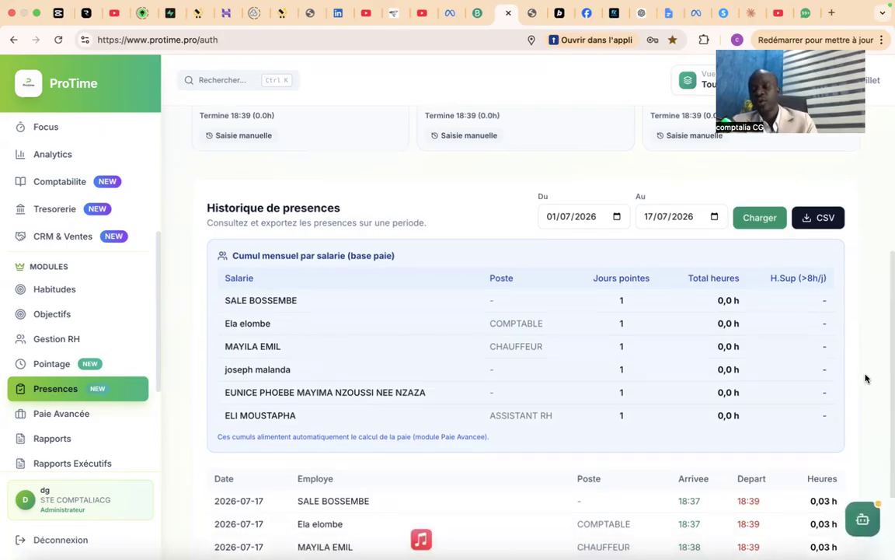